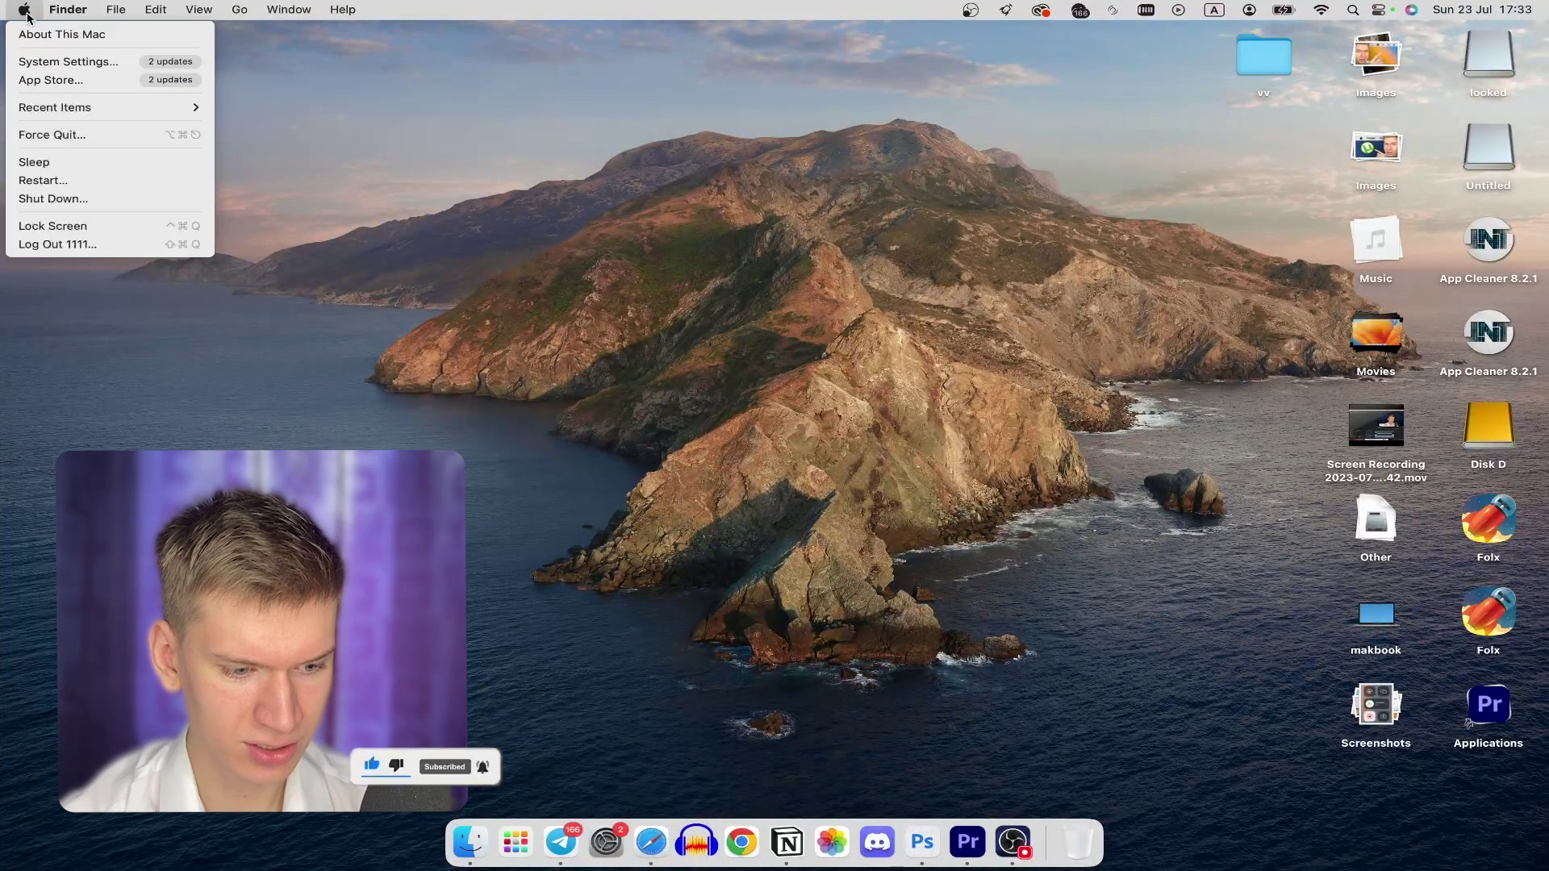
# Step: Open System Settings from the Apple menu and go to the General page
pyautogui.click(42, 62)
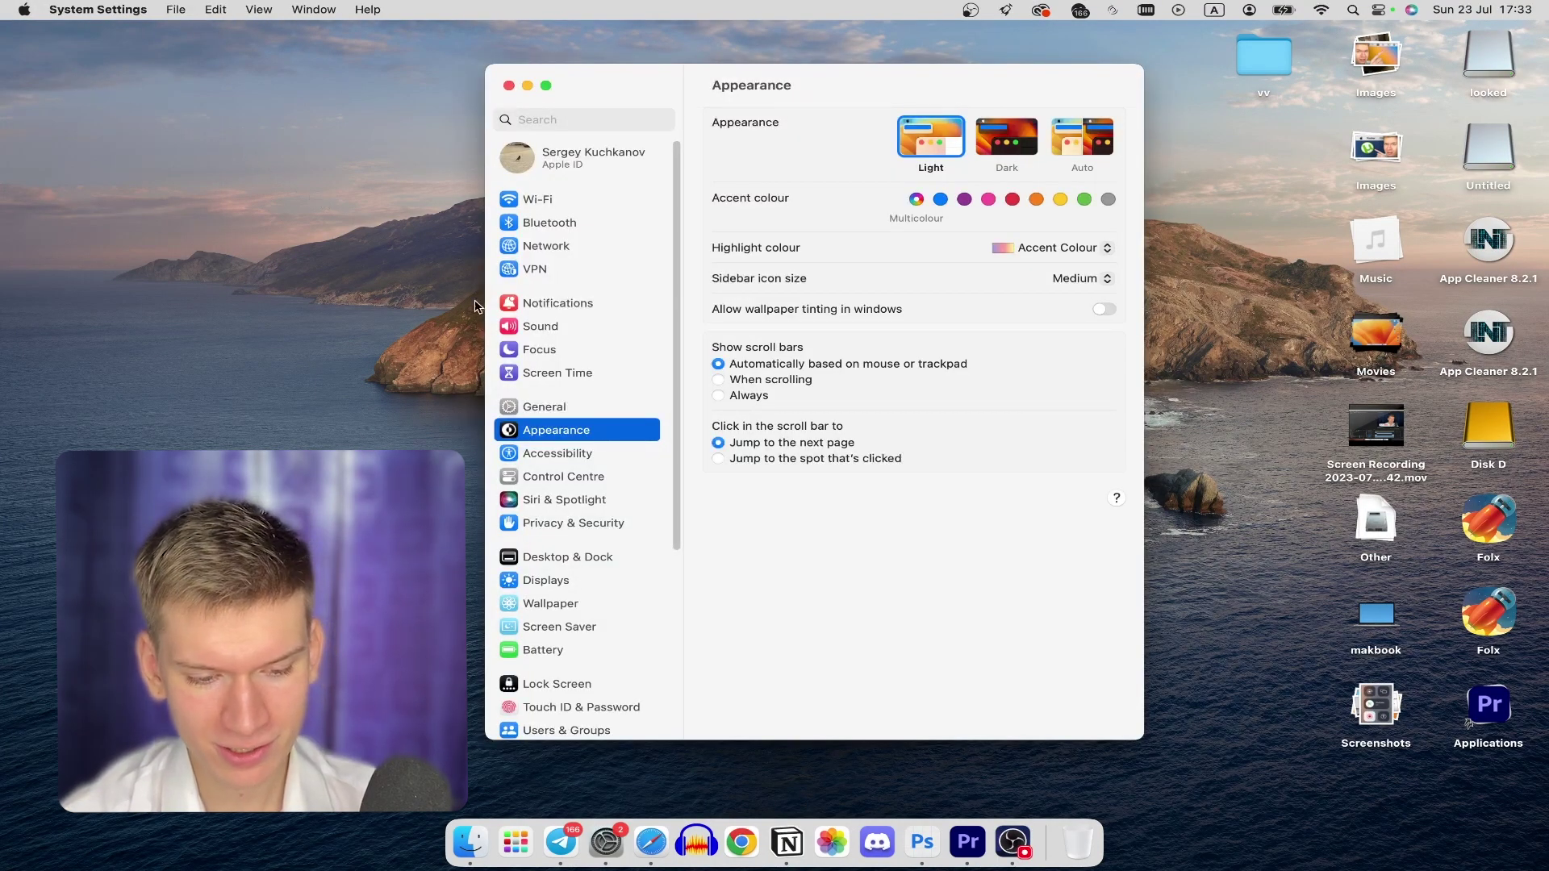
pyautogui.click(564, 411)
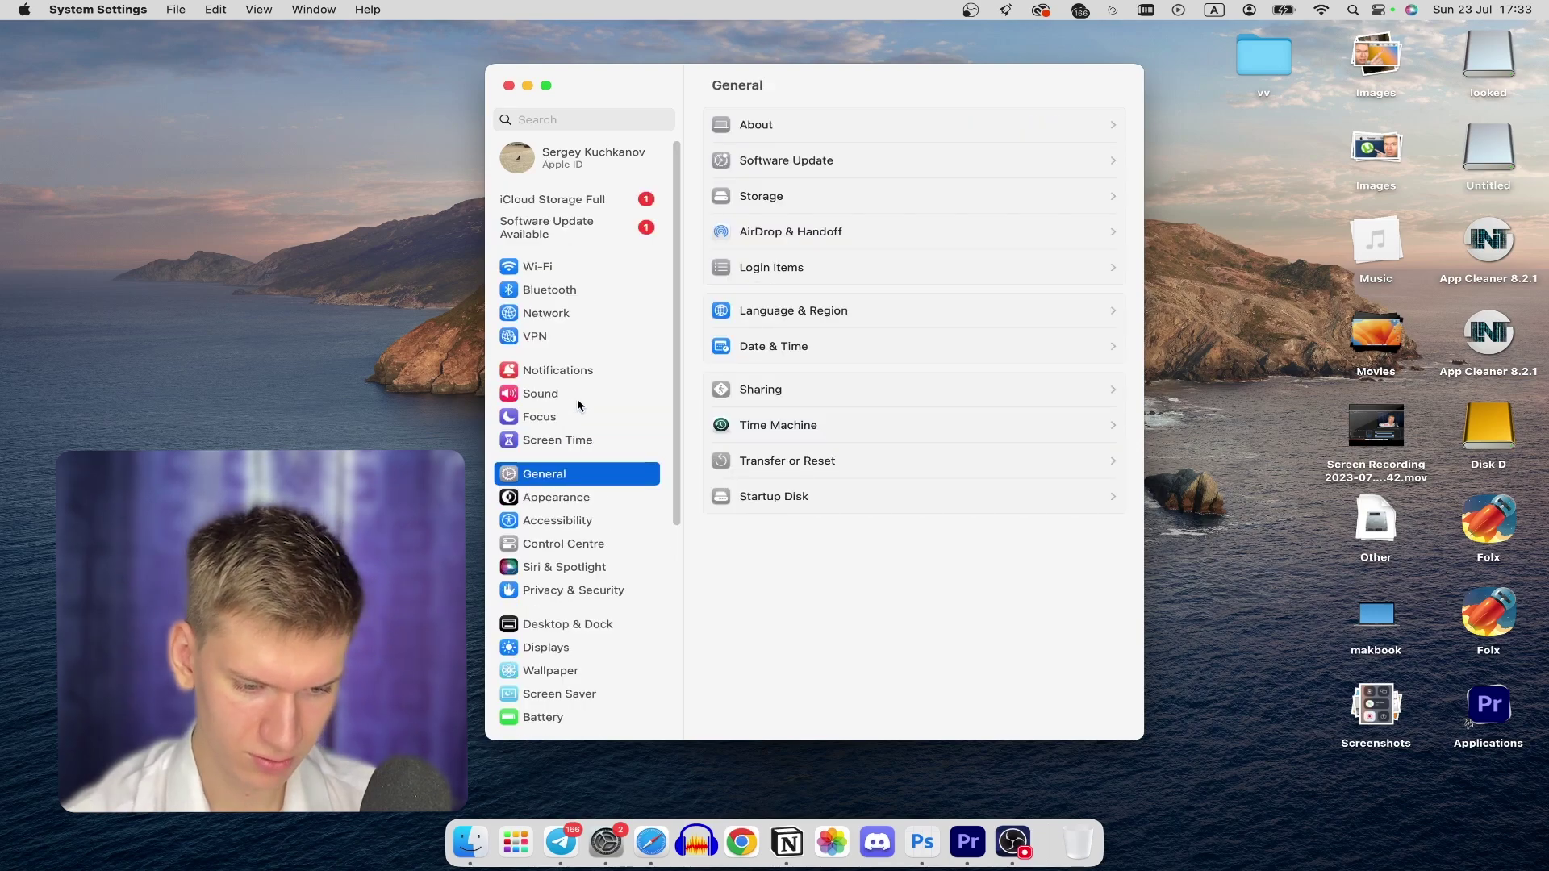
# Step: On the Language & Region page, choose English (Canada) as a new preferred language
pyautogui.click(794, 313)
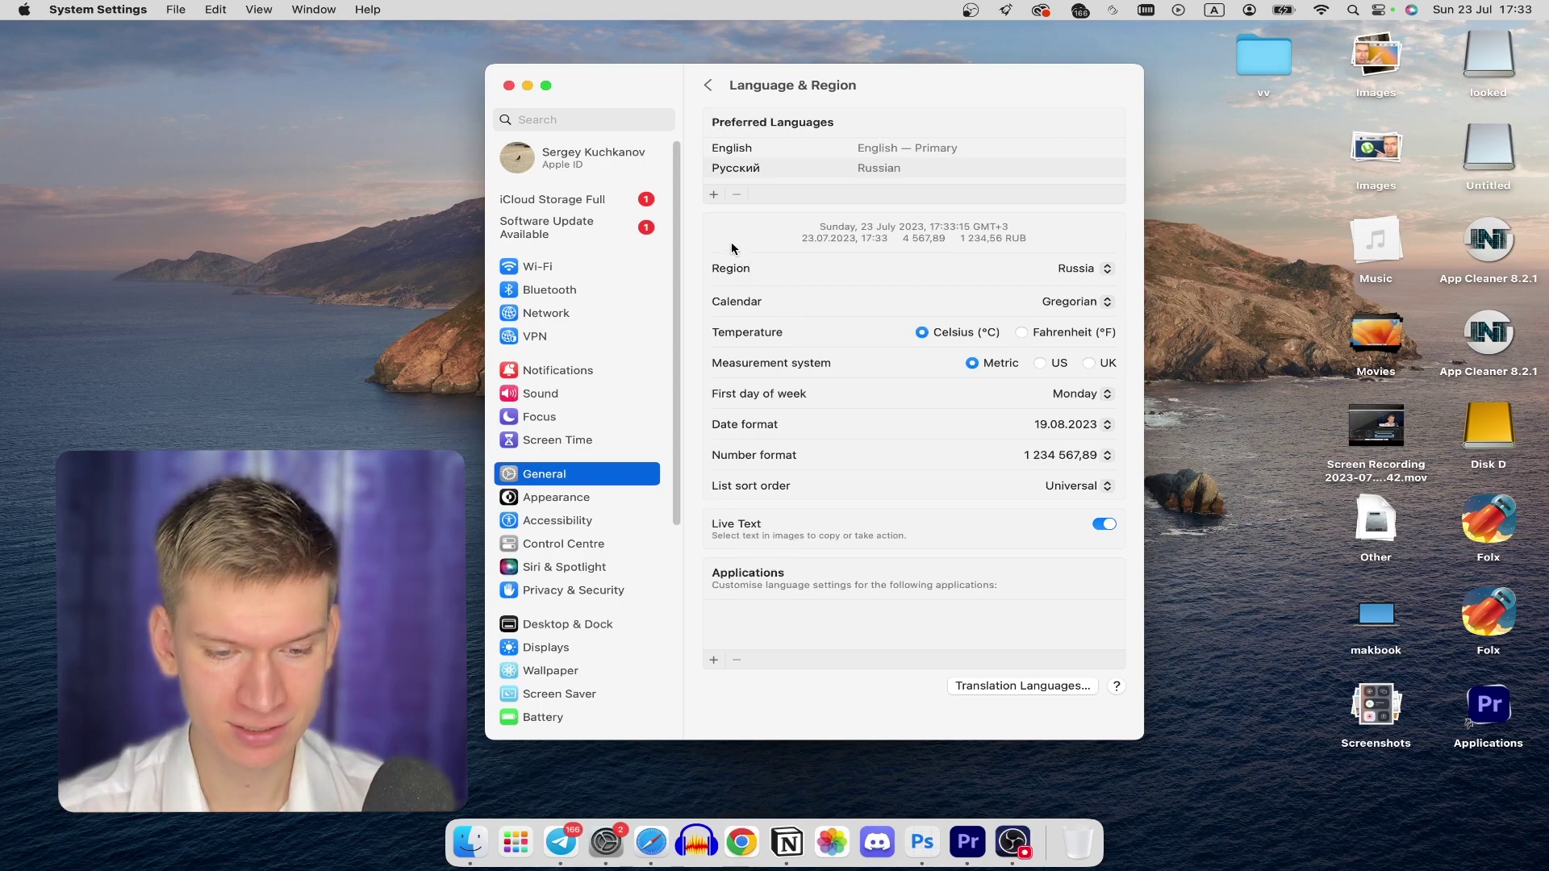
pyautogui.click(712, 195)
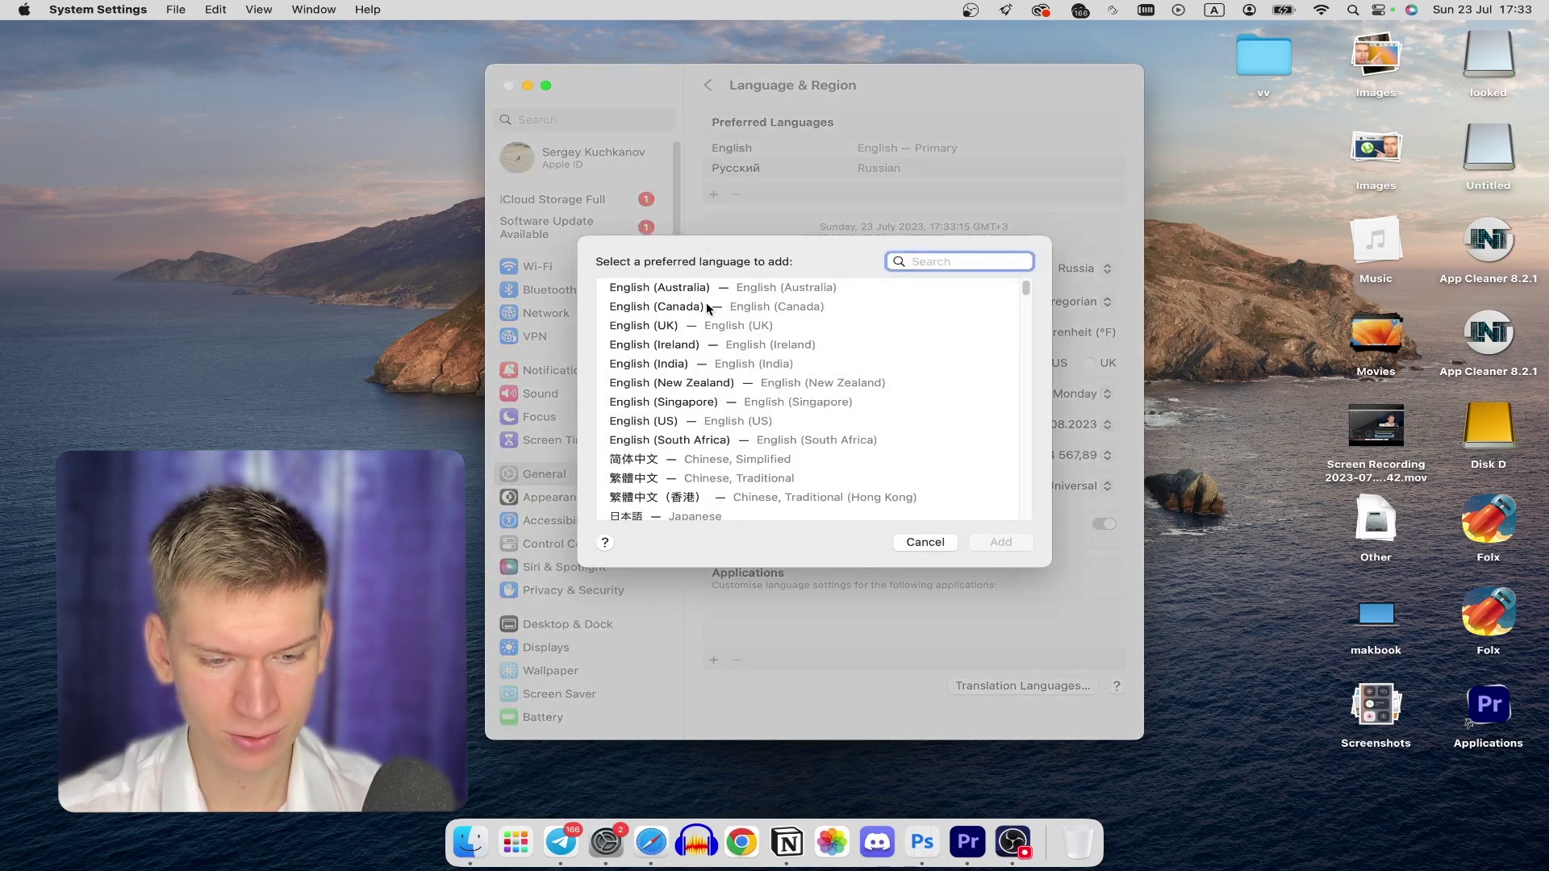
pyautogui.scroll(-1, 708, 321)
pyautogui.scroll(-5, 697, 333)
pyautogui.scroll(6, 678, 333)
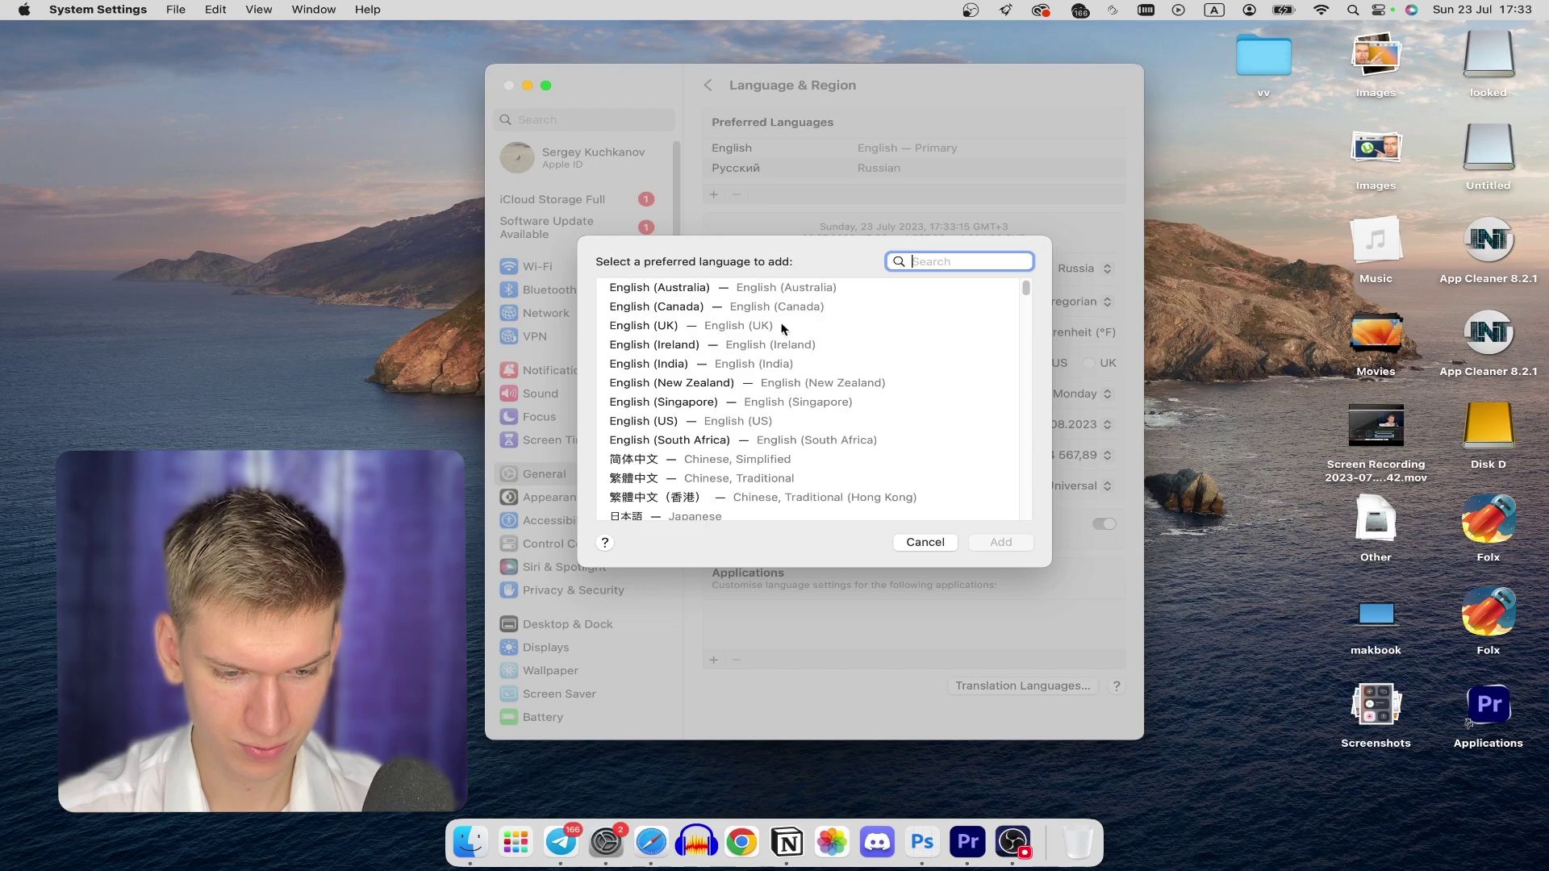
pyautogui.click(638, 309)
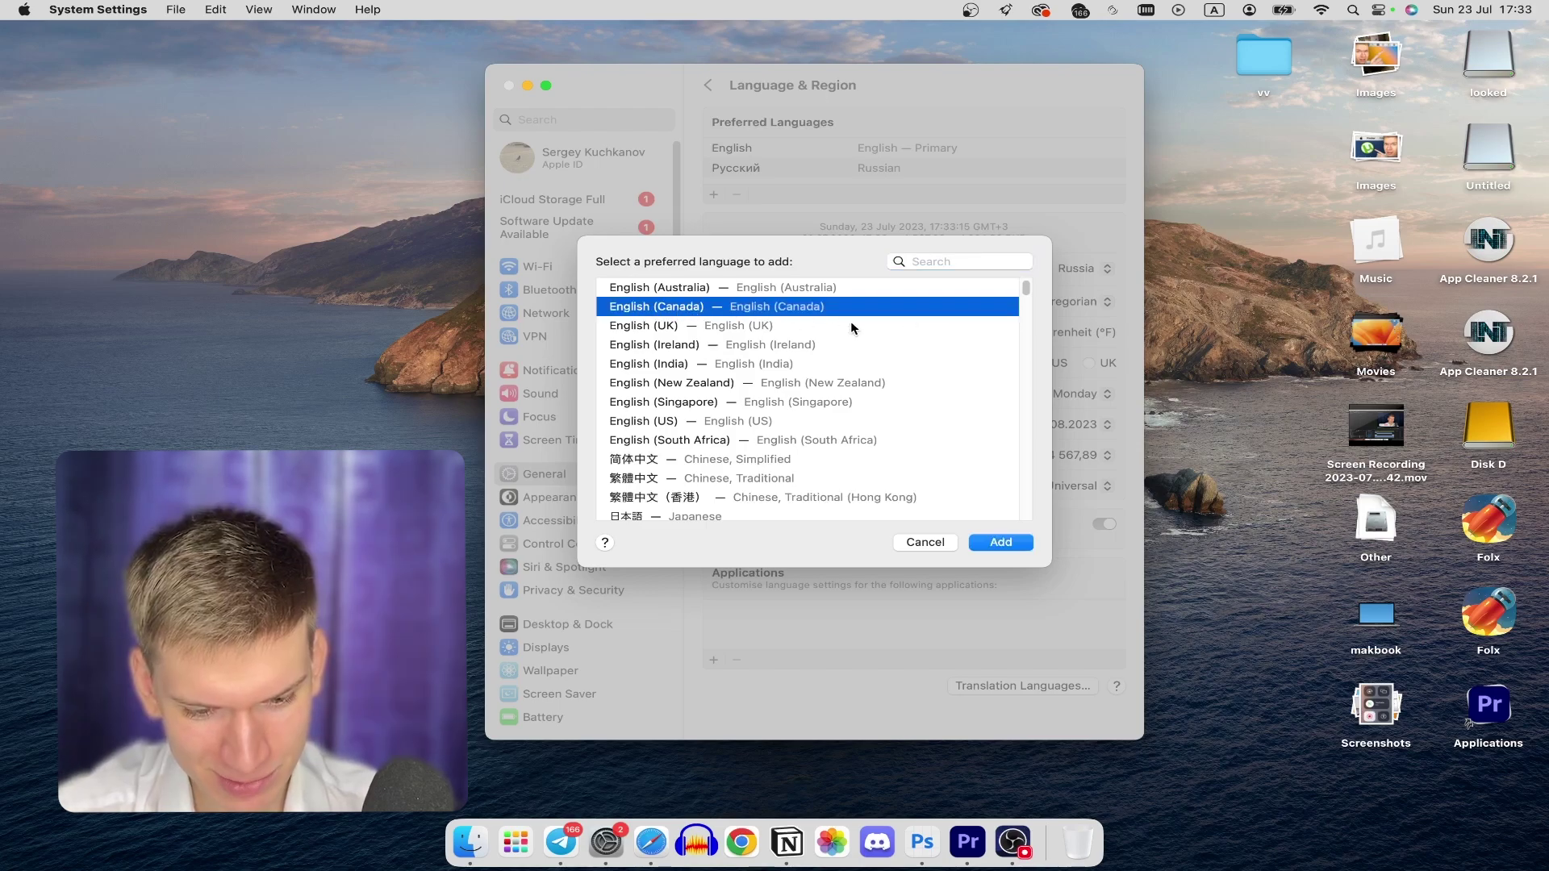
# Step: Add English (Canada) below English and Russian, keeping English primary, and select it
pyautogui.click(993, 543)
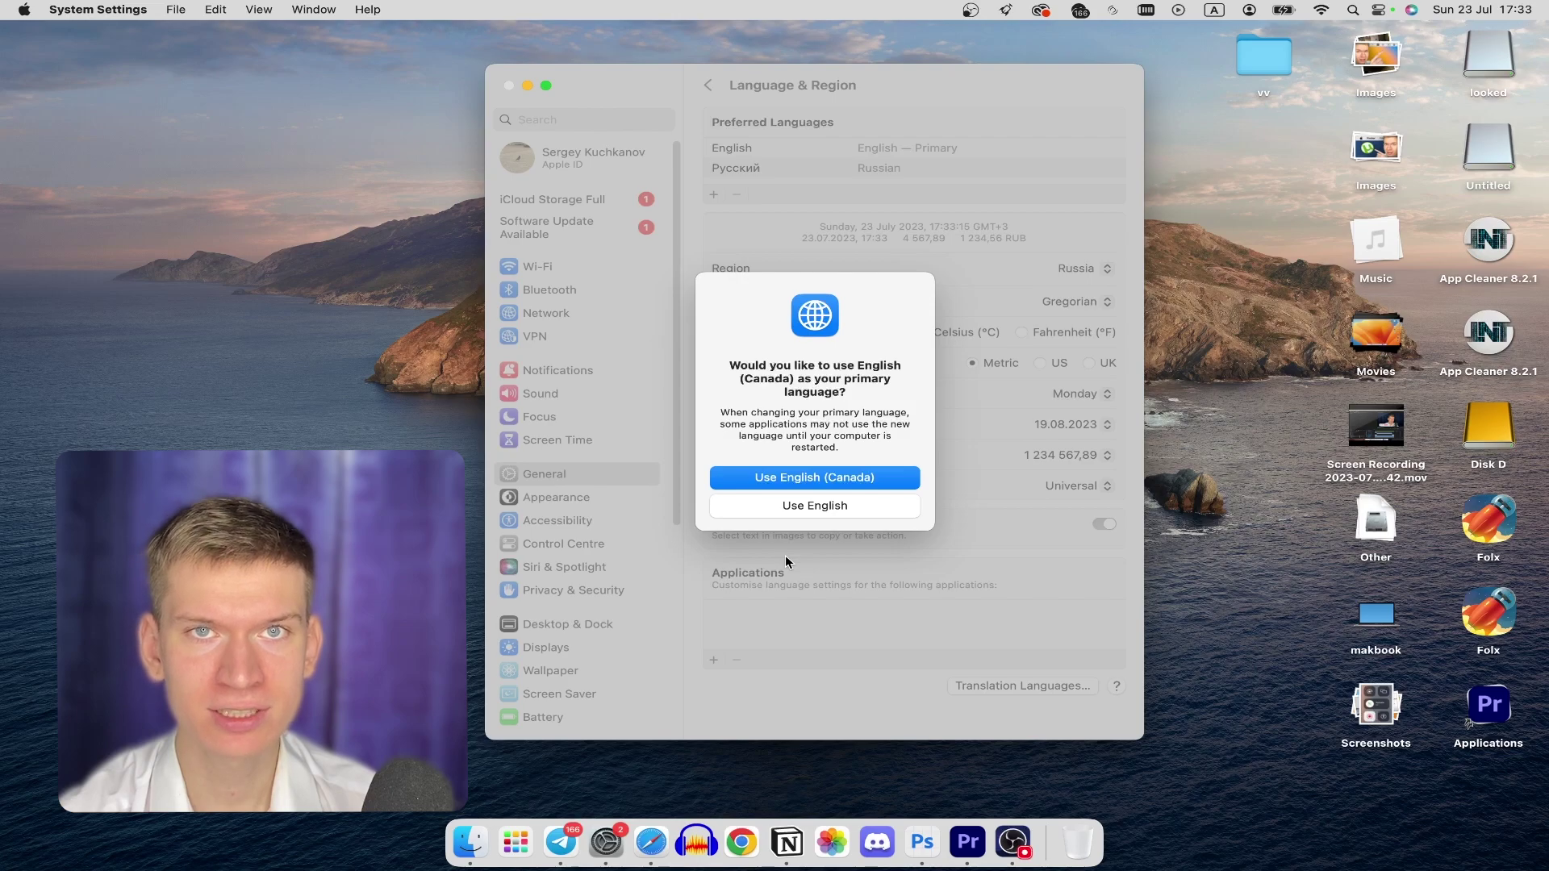
pyautogui.press('Escape')
pyautogui.click(809, 190)
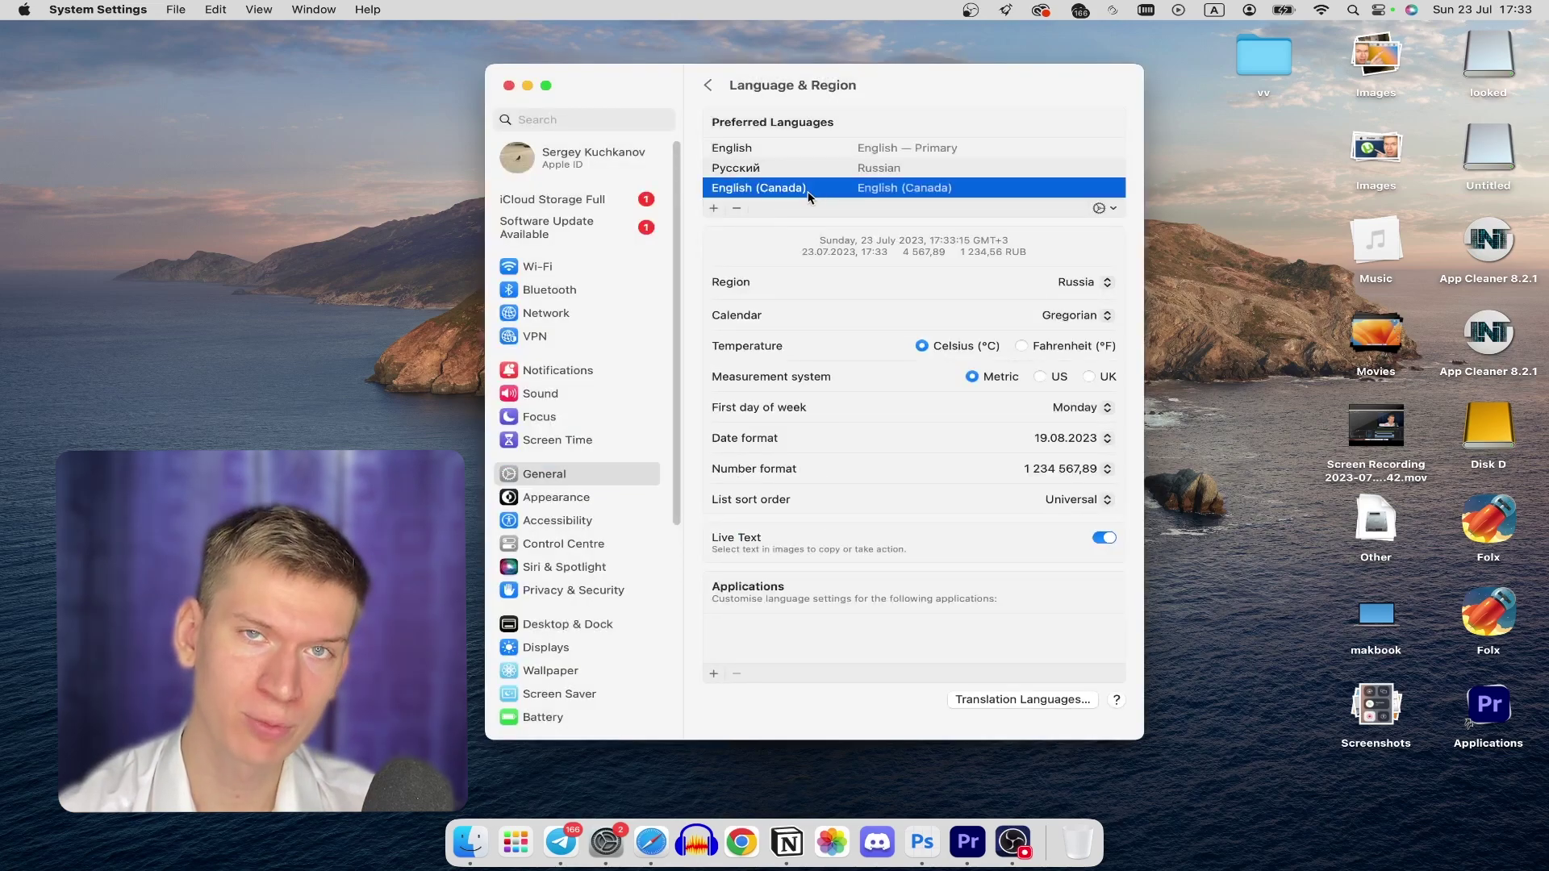